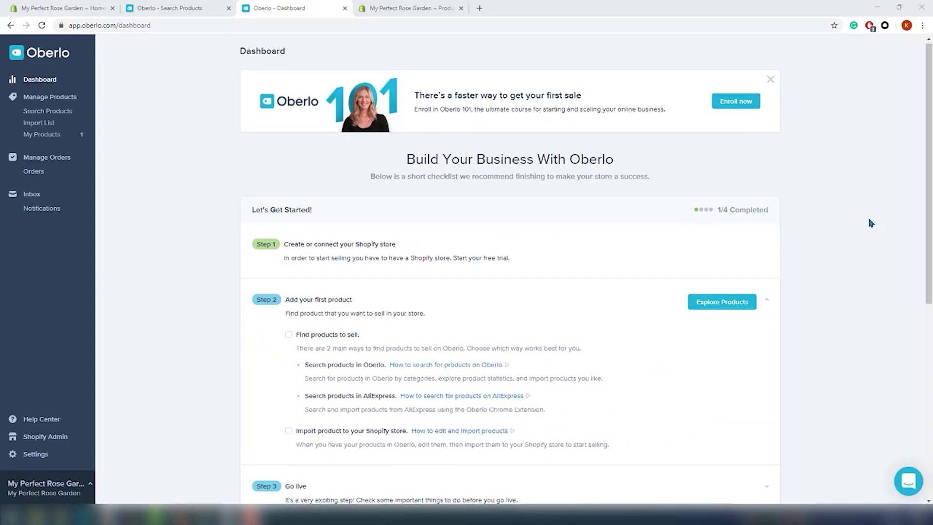
Scroll the Oberlo dashboard down to the getting-started checklist showing 1/4 completed.
scroll(867, 229, down, 2)
Go from checklist Step 2 to Explore Products to browse AliExpress products.
scroll(867, 243, down, 2)
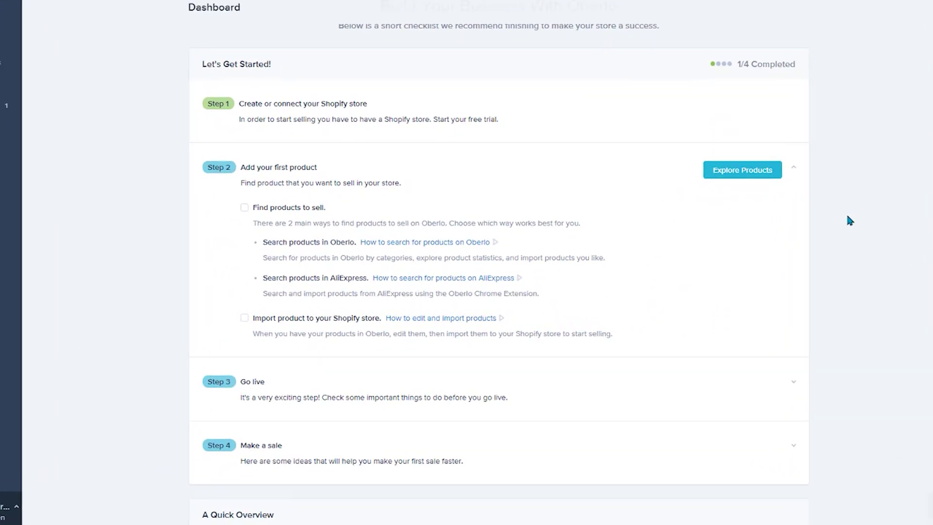
click(760, 143)
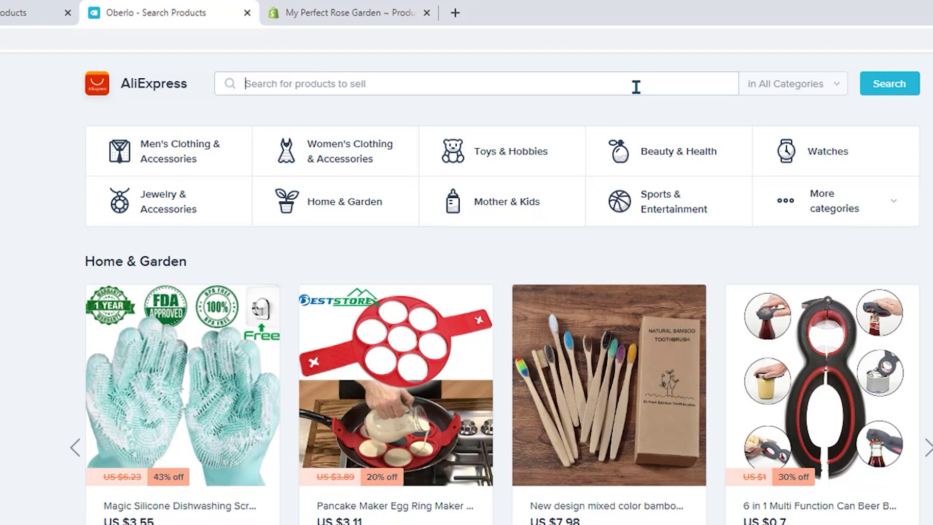
Expand the More categories list and pick the Sports & Entertainment category.
click(886, 209)
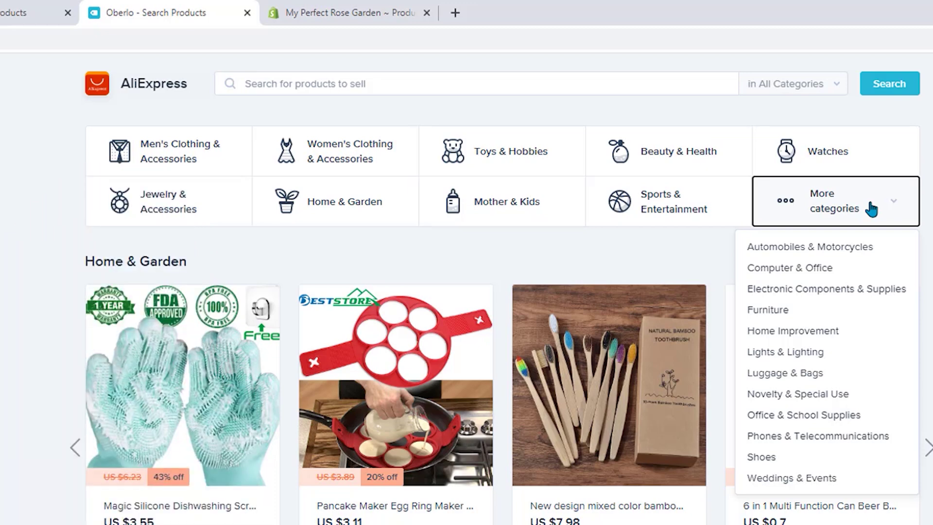
click(708, 201)
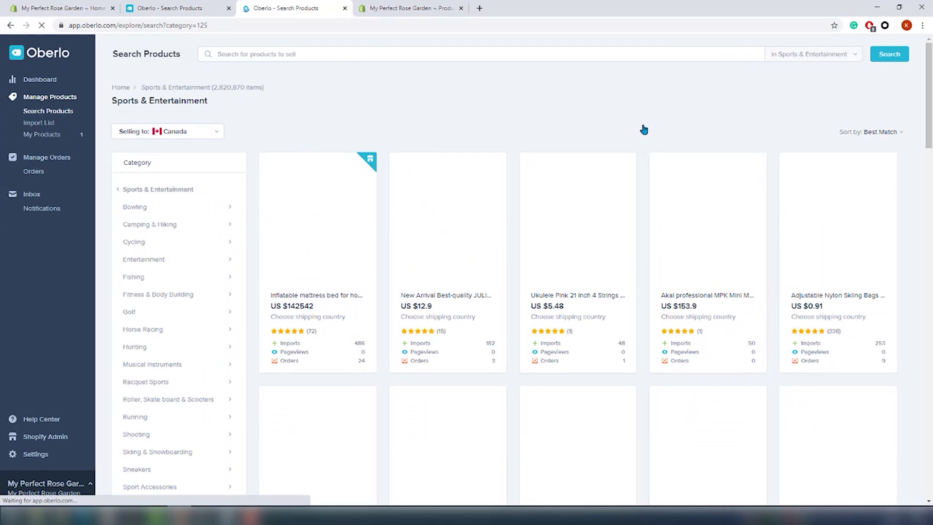
Review the Selling to country and Sort by lists unchanged, then open the inflatable mattress product.
click(209, 132)
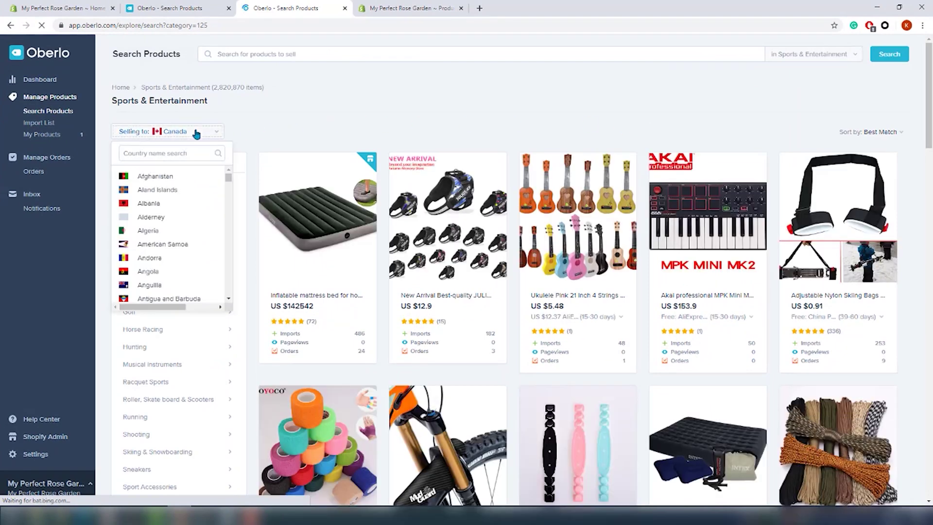
scroll(206, 246, down, 3)
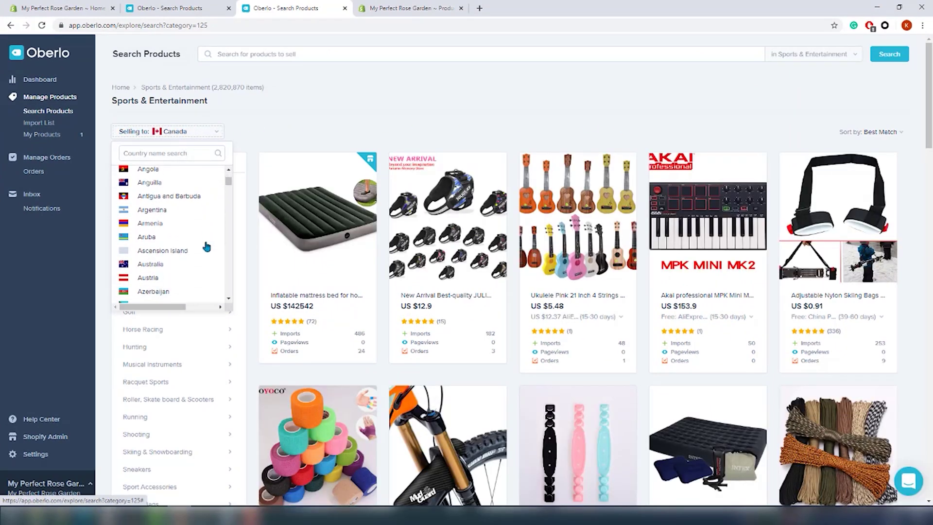
scroll(207, 246, down, 1)
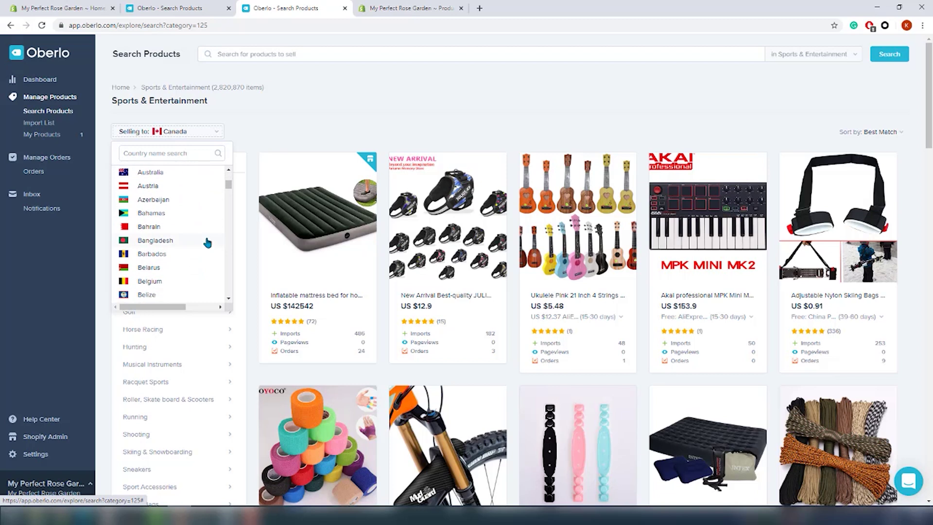
click(507, 119)
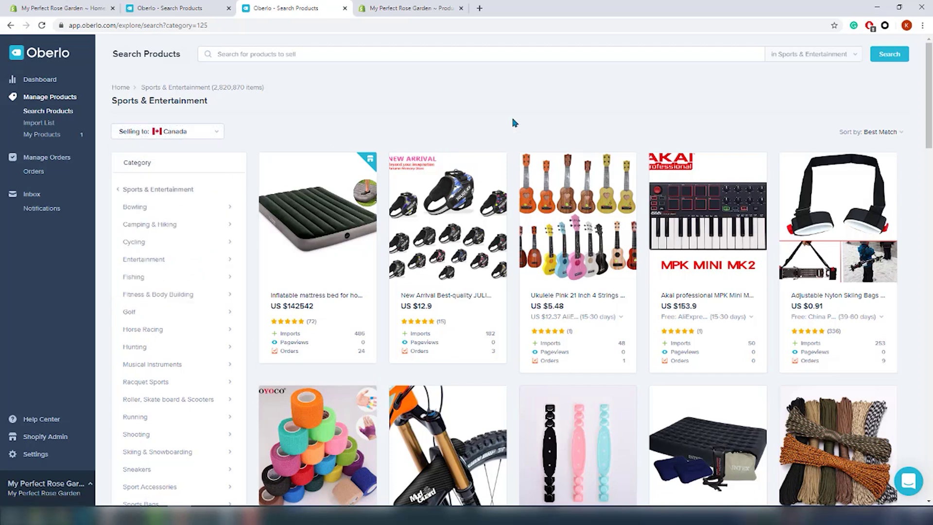
click(899, 132)
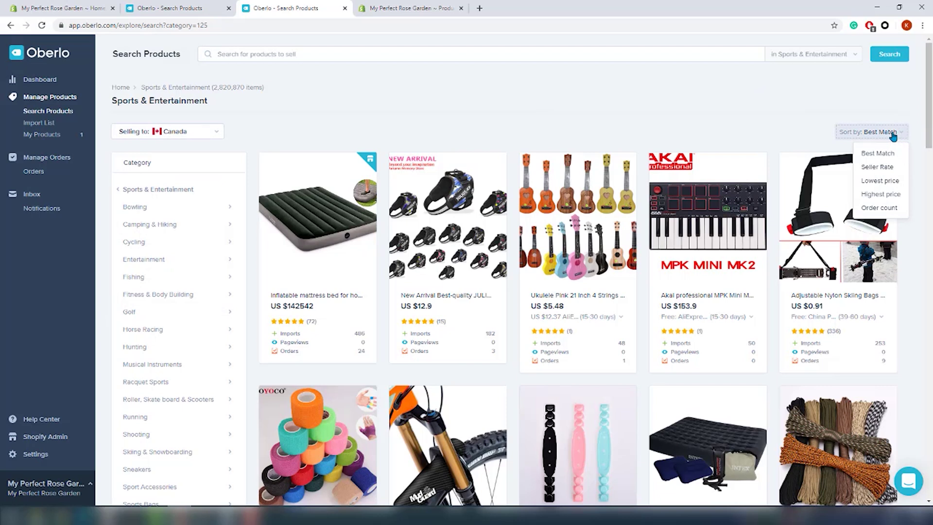
click(820, 119)
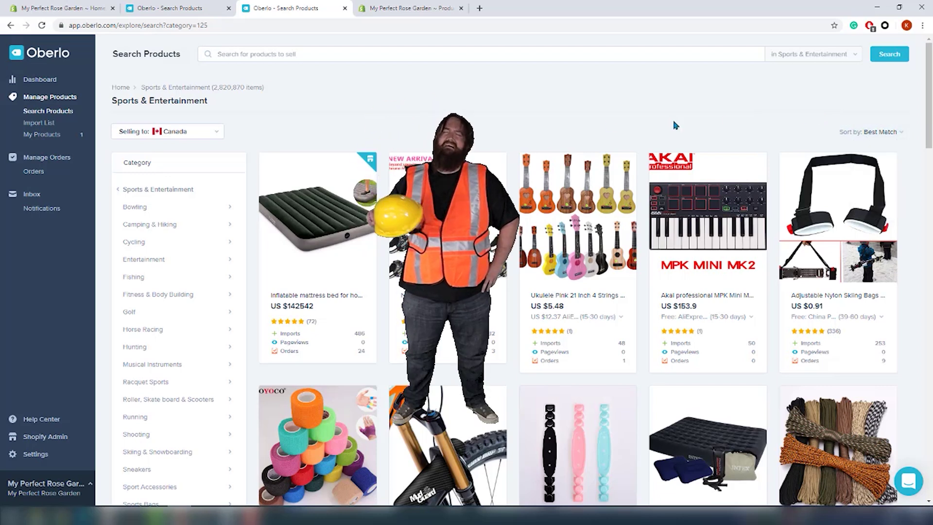
click(302, 208)
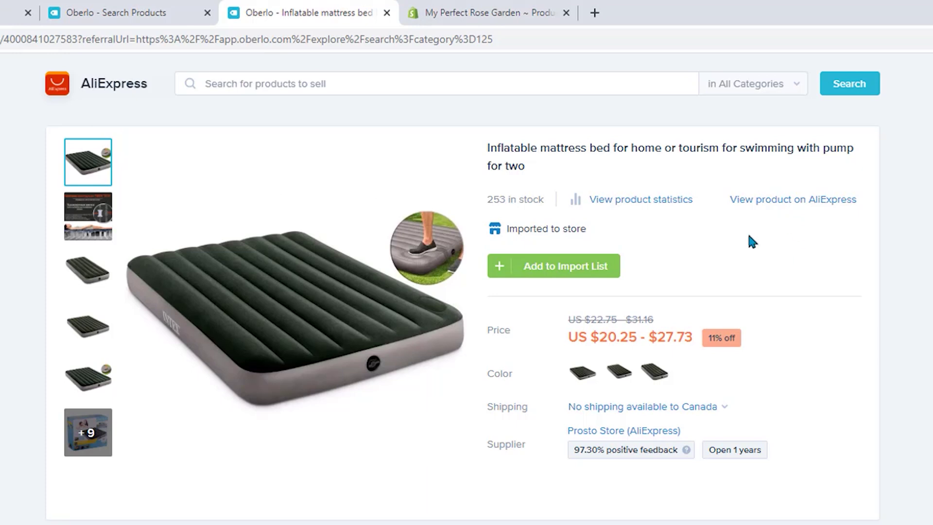
Browse the mattress photos, including the enlarged gallery and Fiber Tech infographic.
click(88, 378)
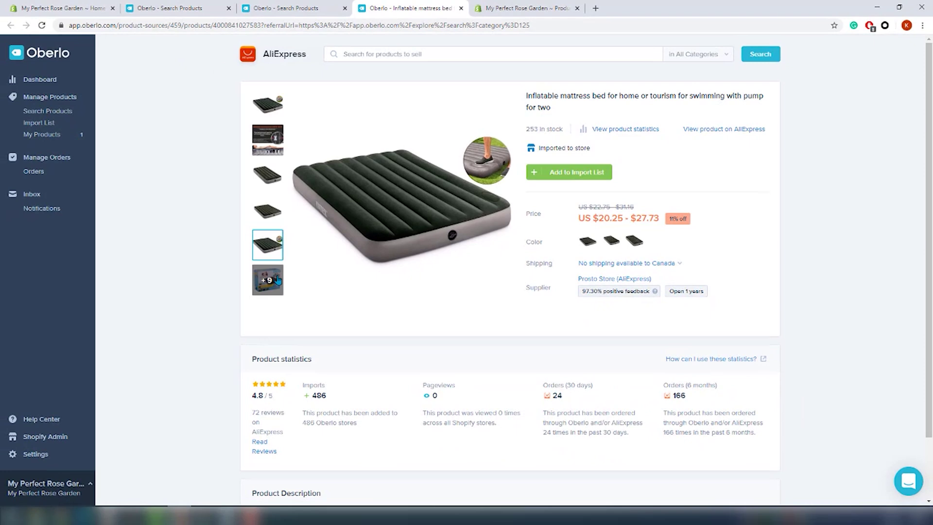
click(277, 280)
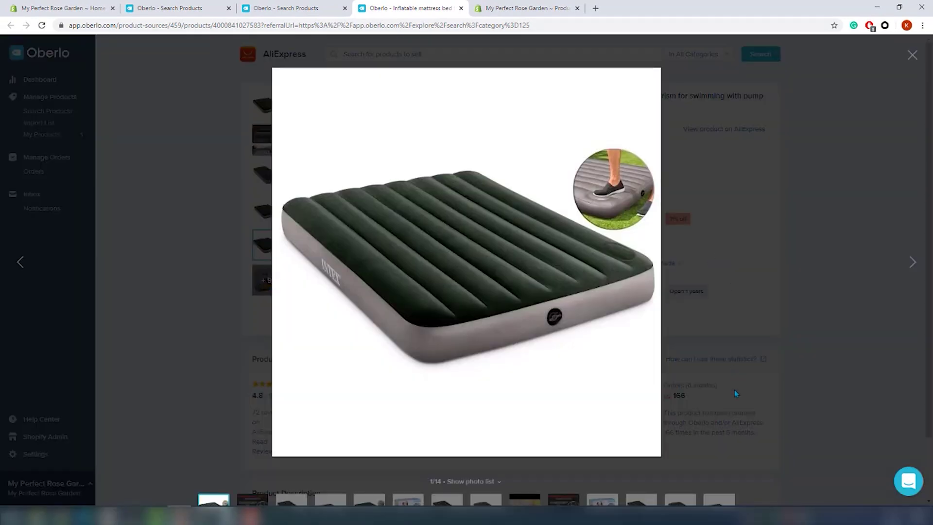
click(574, 498)
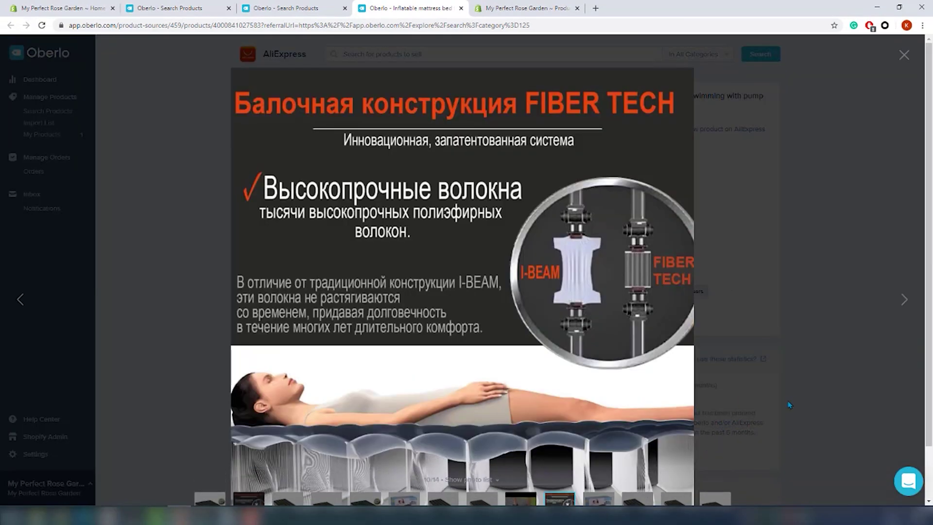
click(792, 364)
scroll(788, 401, down, 1)
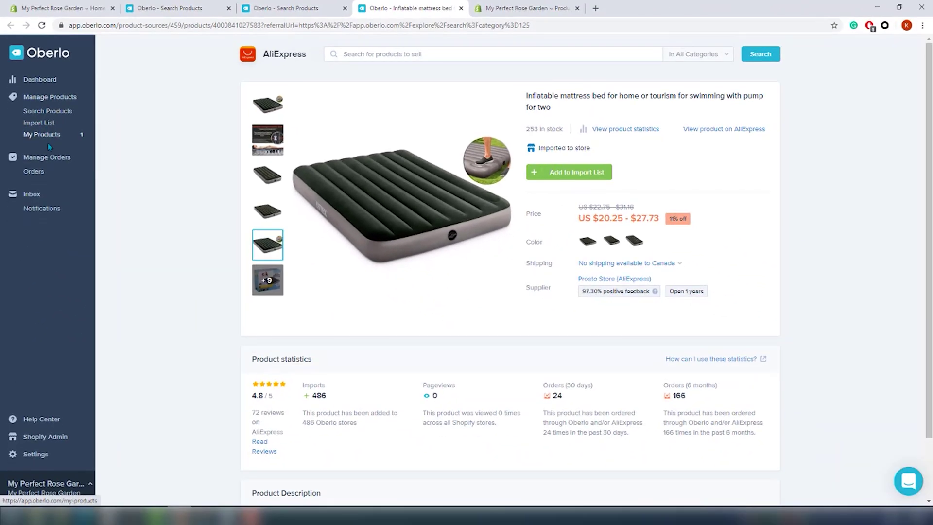
Open the imported mattress from My Products in the Shopify product editor.
click(81, 151)
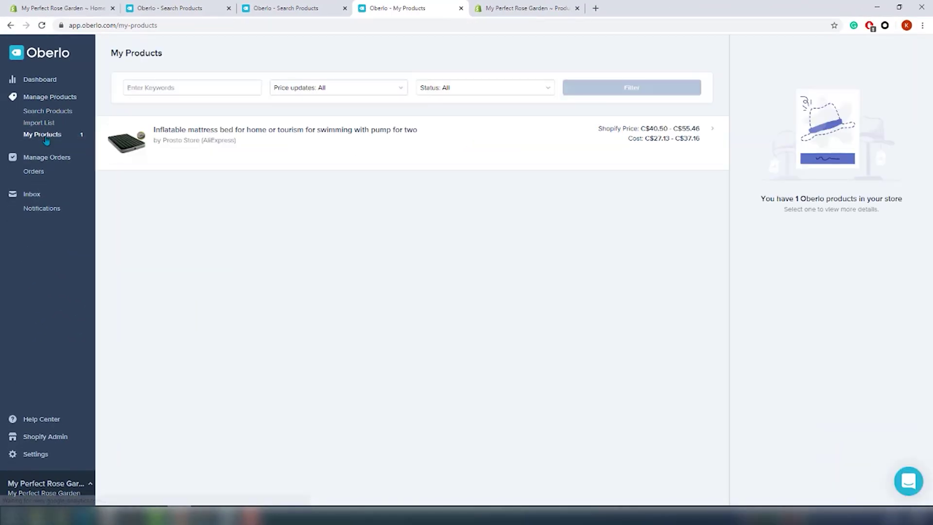
click(599, 129)
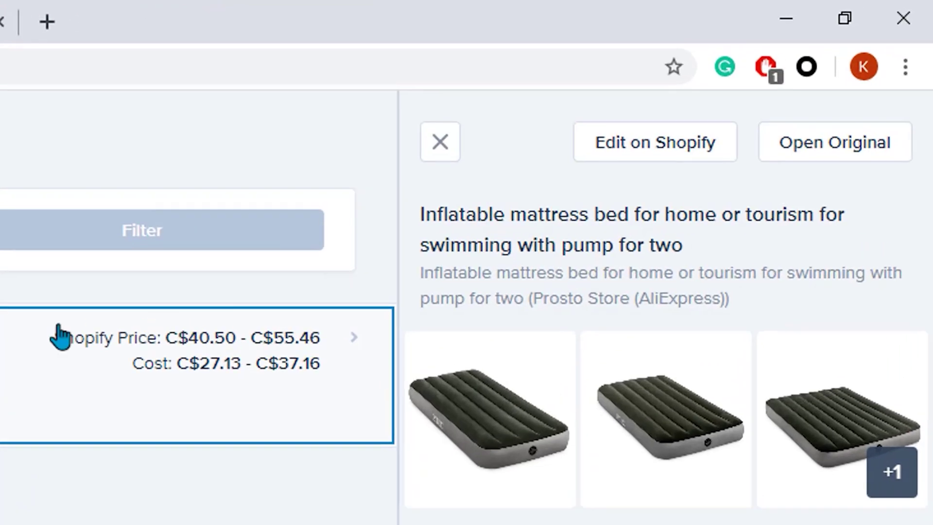
click(827, 56)
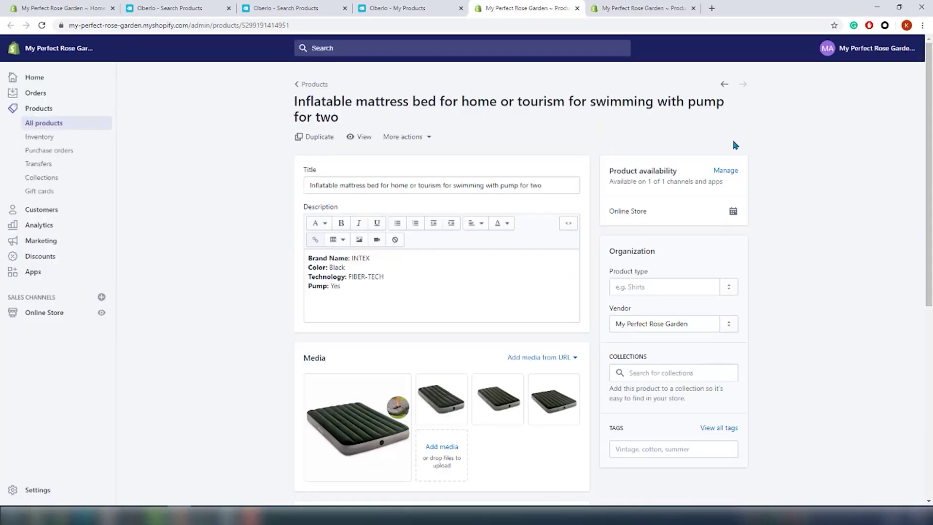
scroll(718, 199, down, 1)
scroll(718, 207, down, 3)
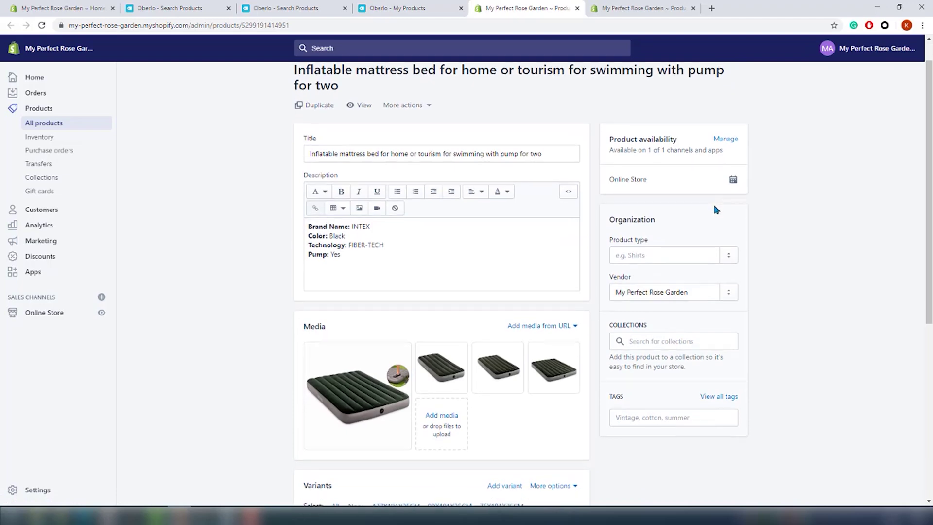
scroll(711, 242, down, 5)
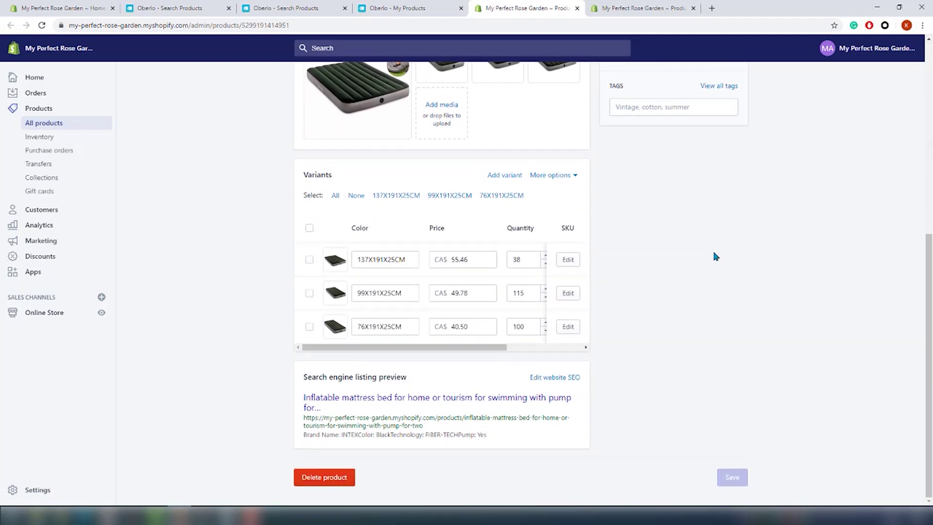
scroll(713, 256, up, 5)
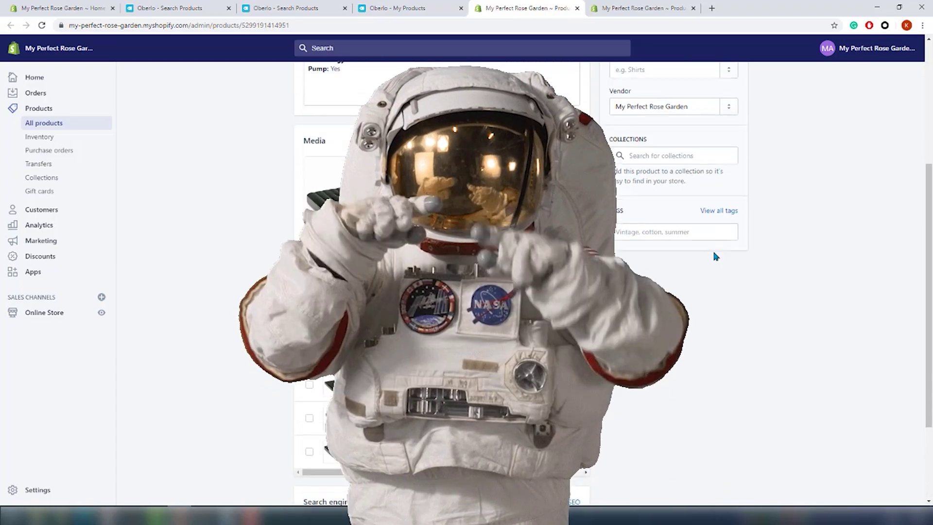
scroll(714, 256, up, 4)
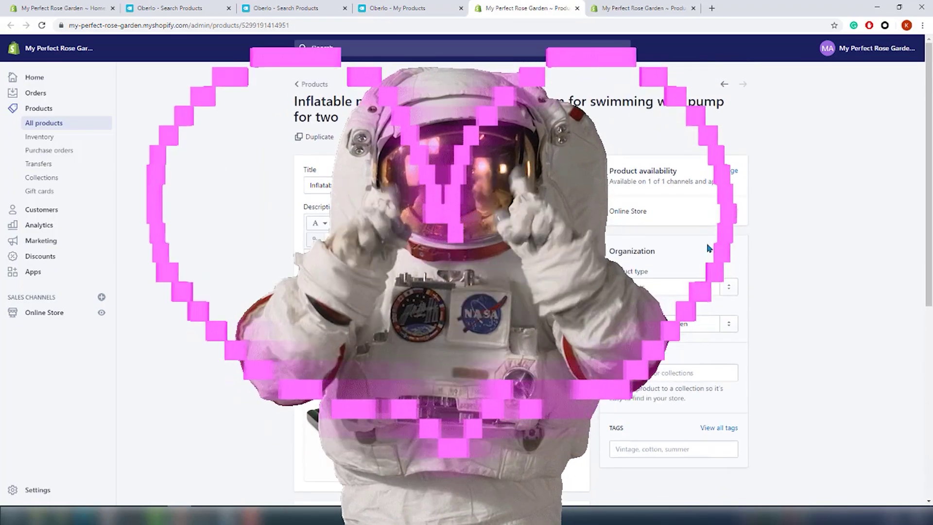
Return to the Oberlo Search Products tab and scroll through the Sports & Entertainment grid.
click(313, 8)
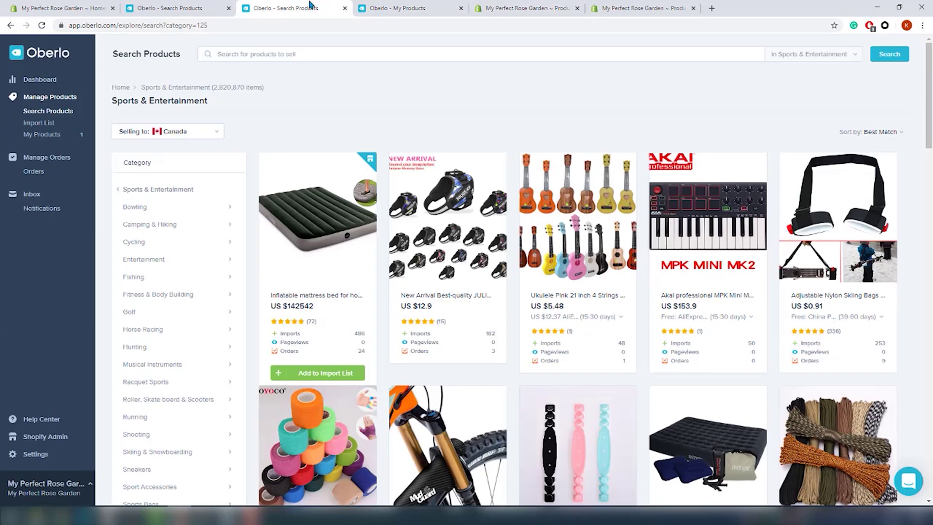
scroll(464, 280, down, 3)
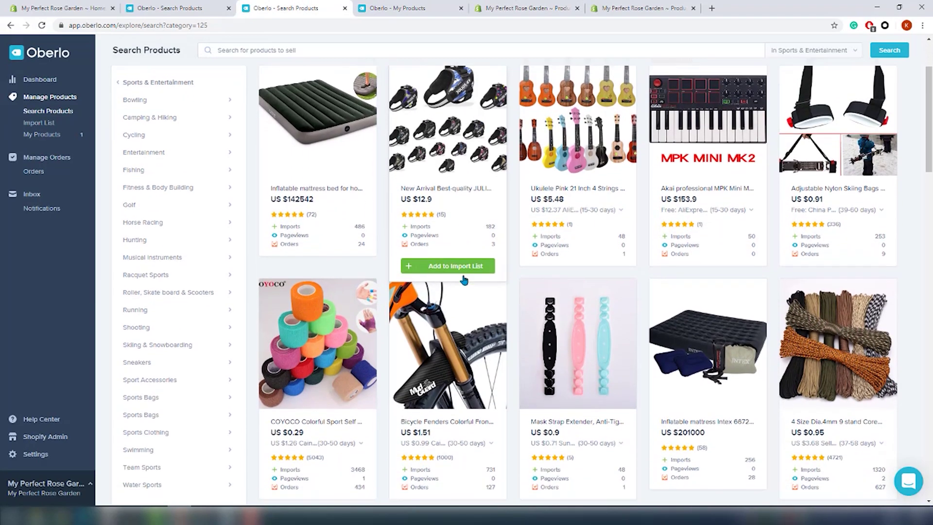
scroll(464, 281, down, 3)
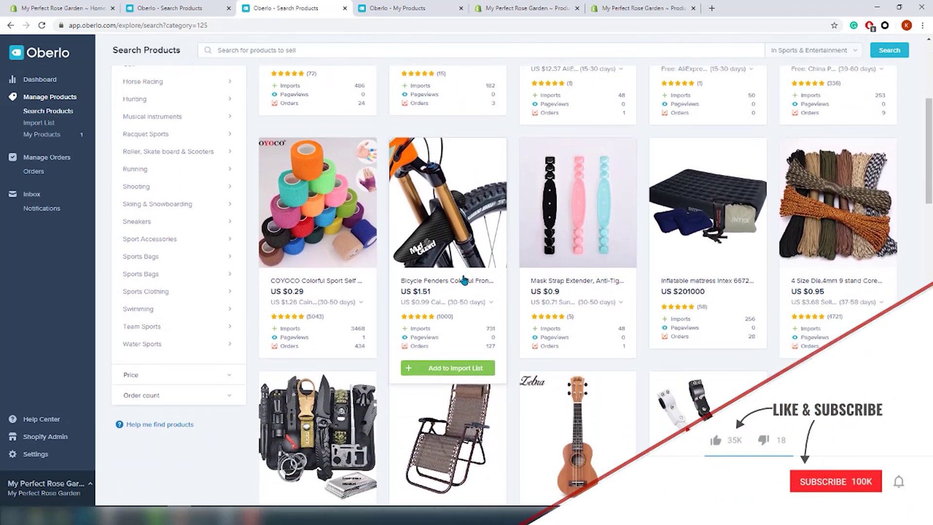
scroll(464, 279, down, 2)
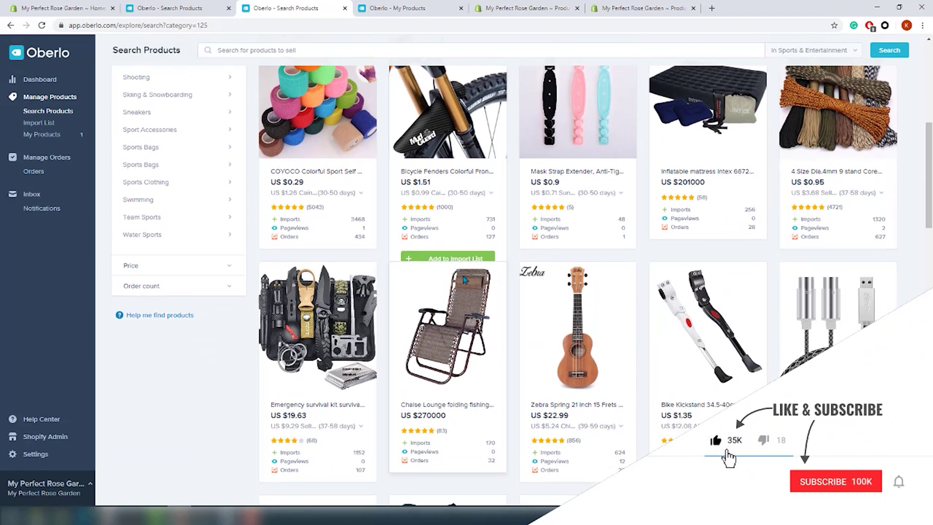
scroll(464, 281, down, 1)
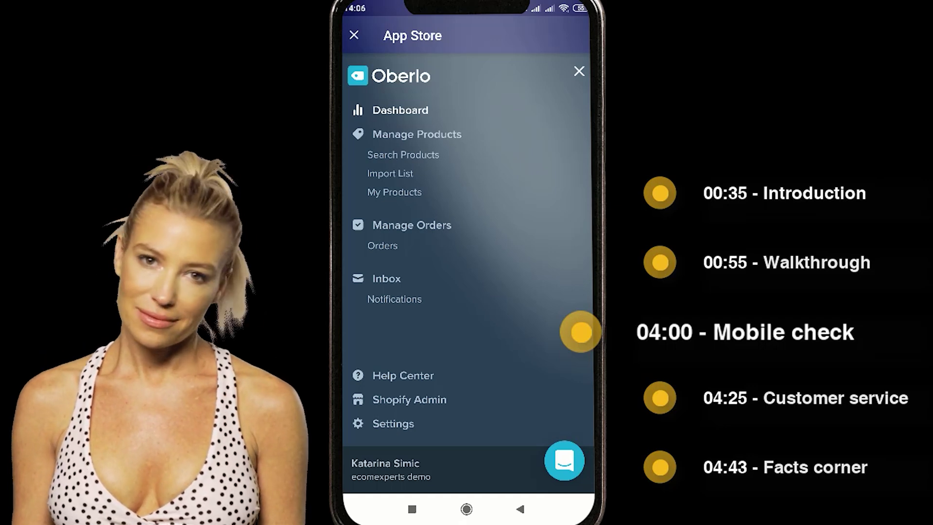
On the phone, view the empty My Products list, then browse Sports & Entertainment products for Canada.
click(394, 192)
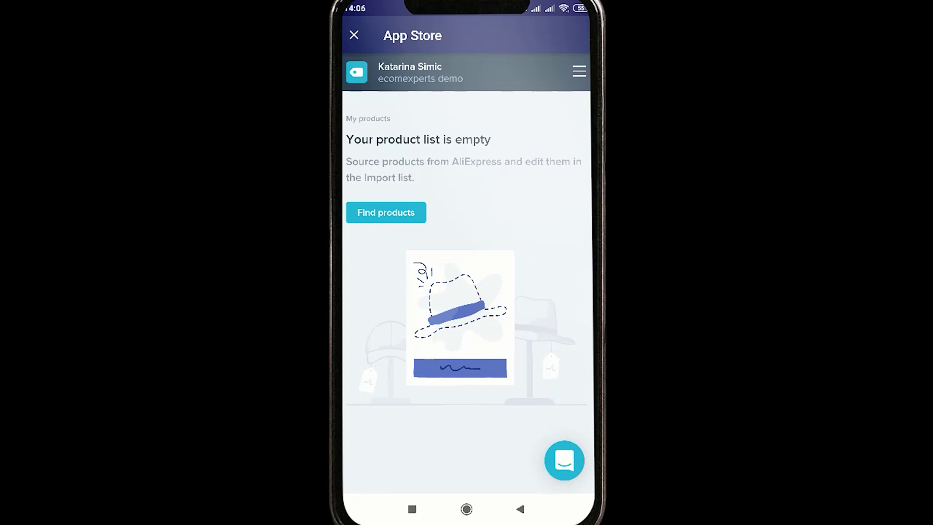
click(386, 223)
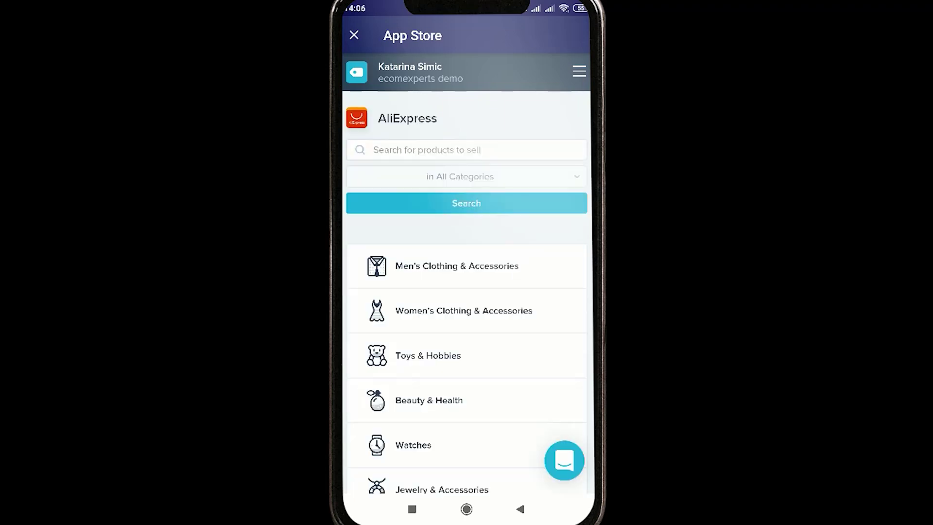
scroll(467, 360, down, 3)
scroll(466, 340, down, 2)
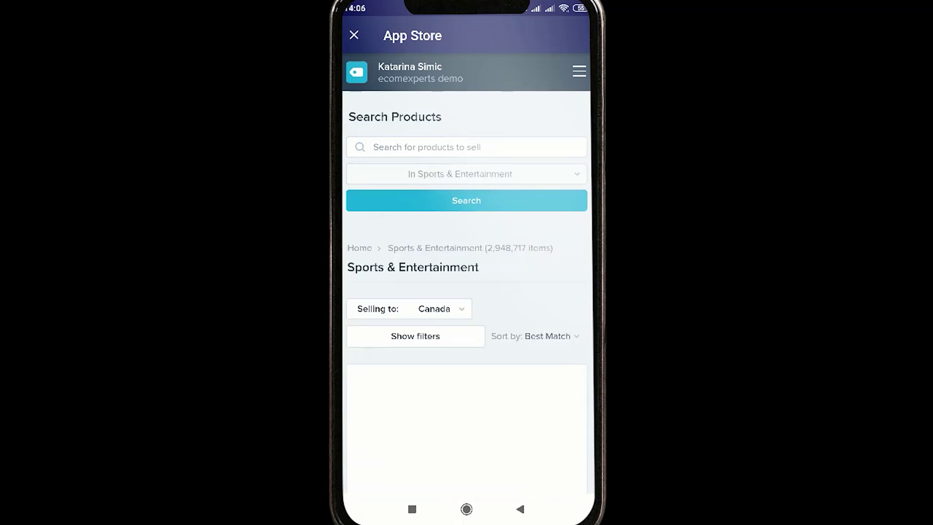
scroll(466, 355, down, 5)
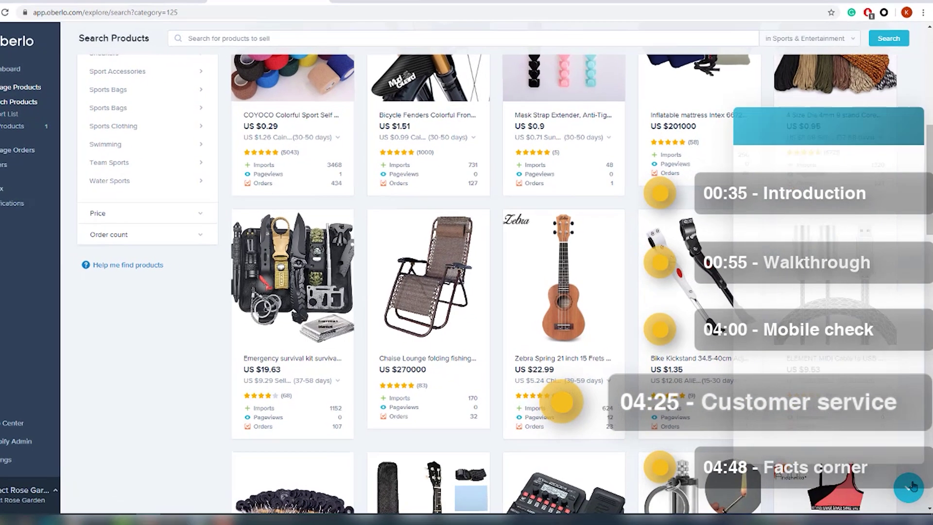
Message support 'Hi! Where can I see exact delivery time for the…' and read the reply.
click(908, 480)
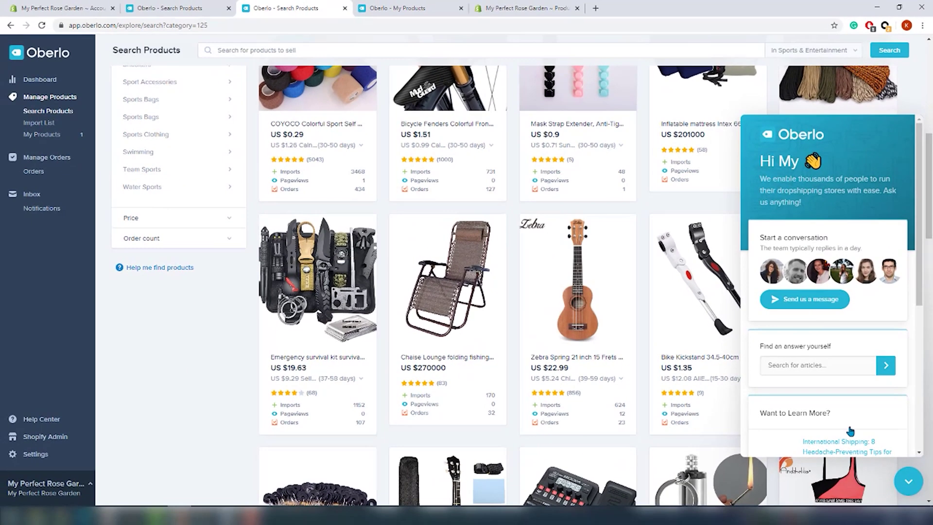
click(816, 299)
text(Hi! Where can I see exact delivery time for the)
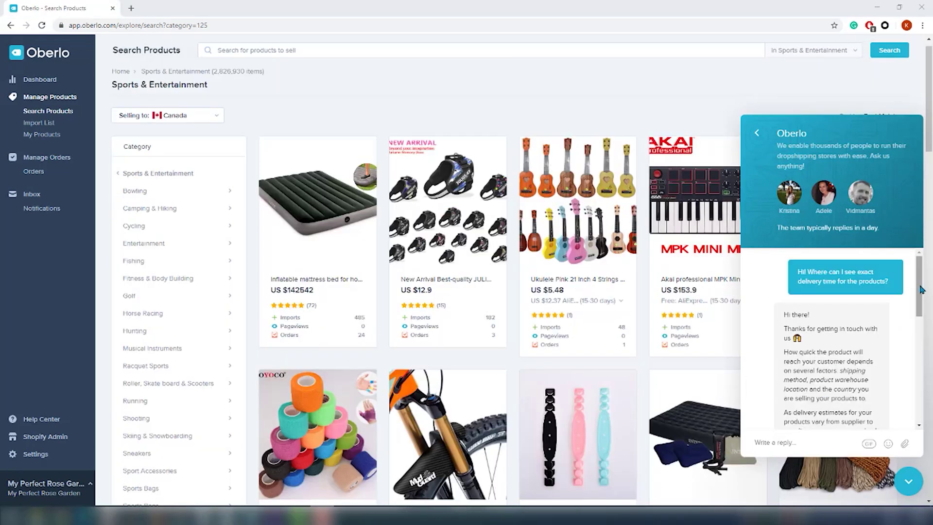
scroll(922, 298, down, 2)
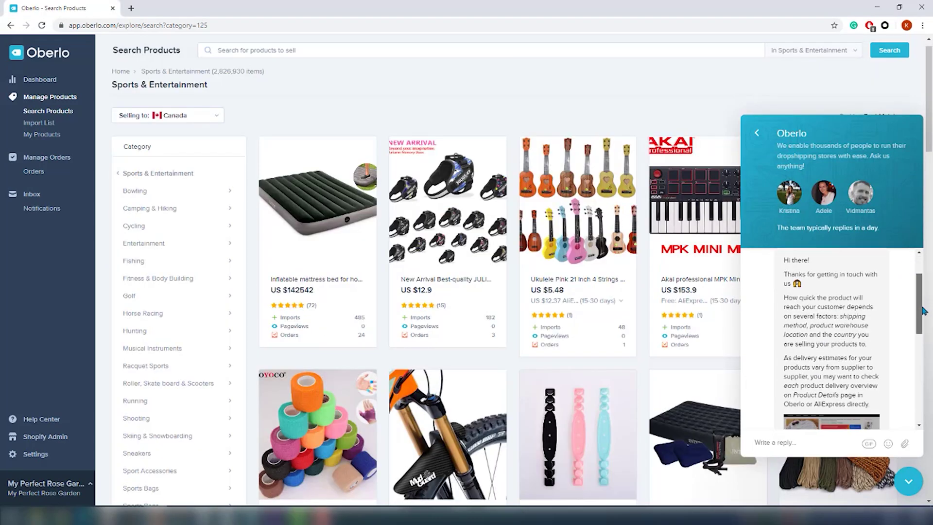